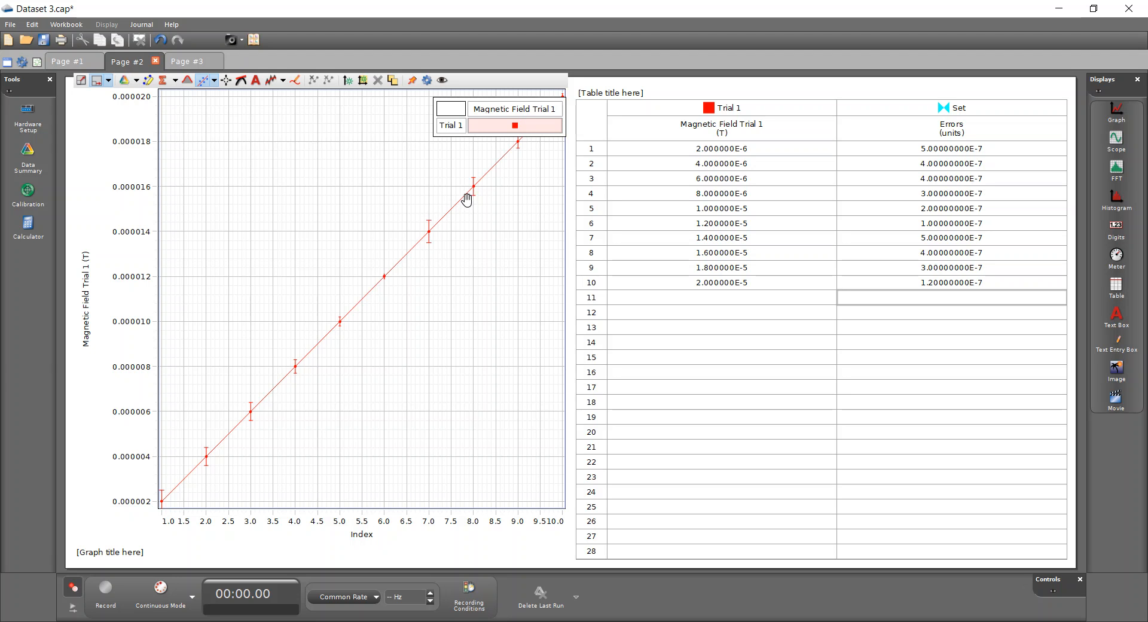
Switch to Page #3 and place a Table display on the empty page
mouse_move(586, 248)
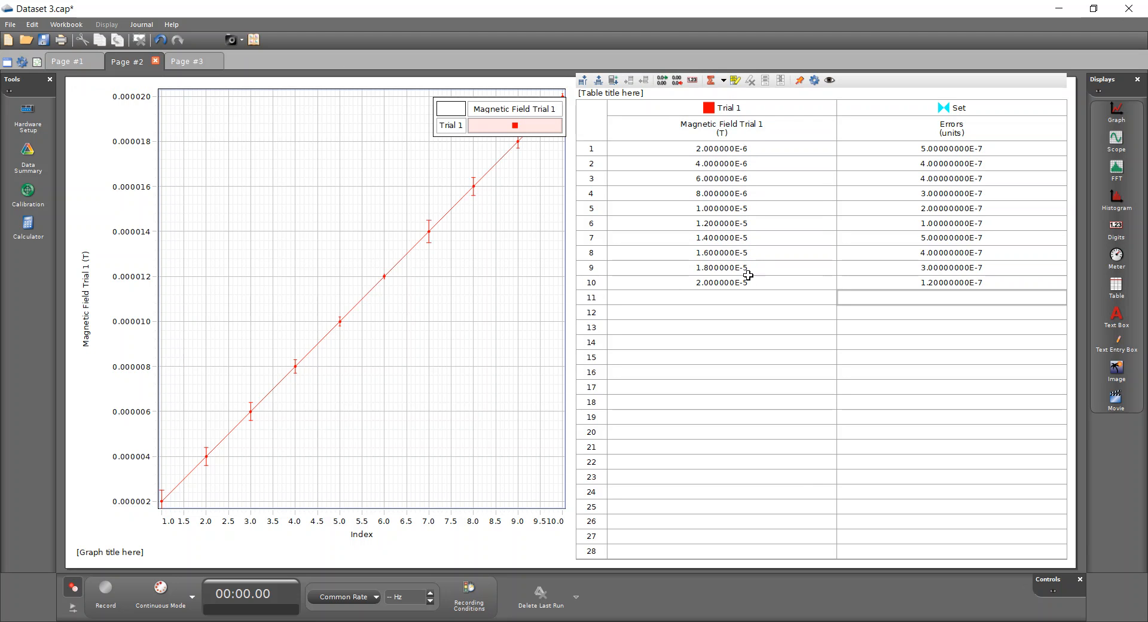
click(201, 62)
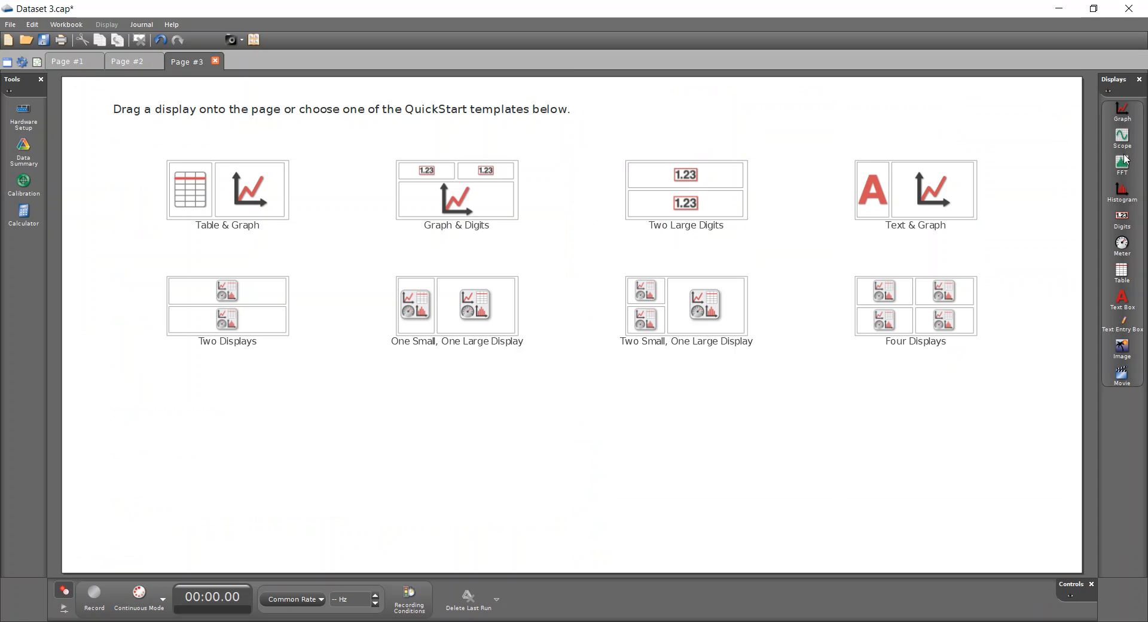
drag(1124, 276, 252, 286)
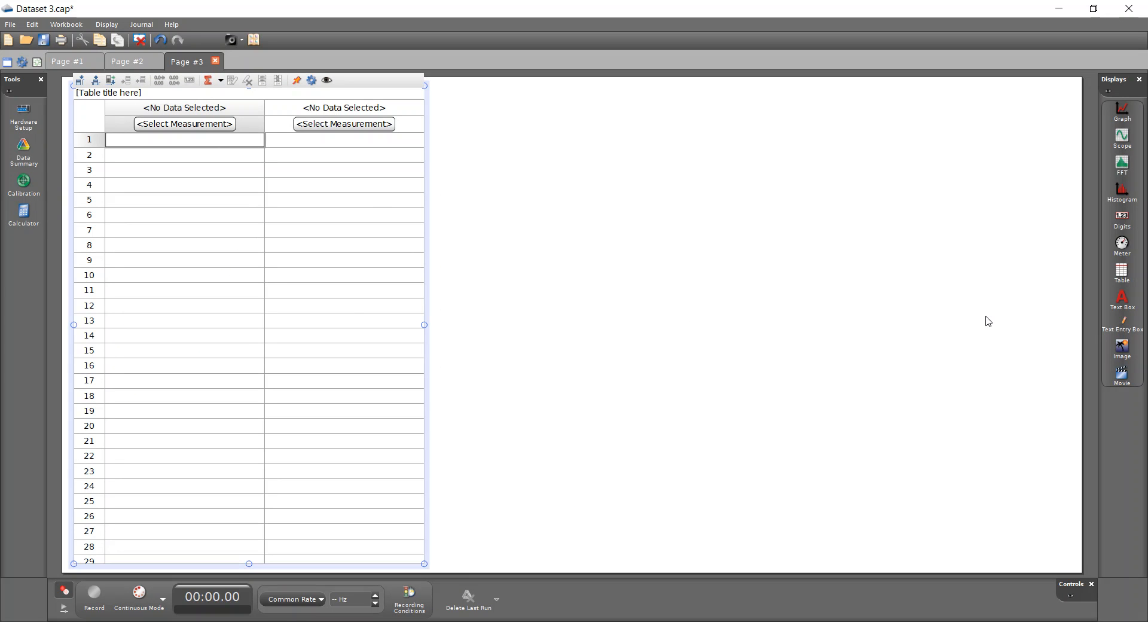
Add a Graph display beside the table and plot Magnetic Field Trial 1 on its y-axis
drag(1122, 112, 828, 269)
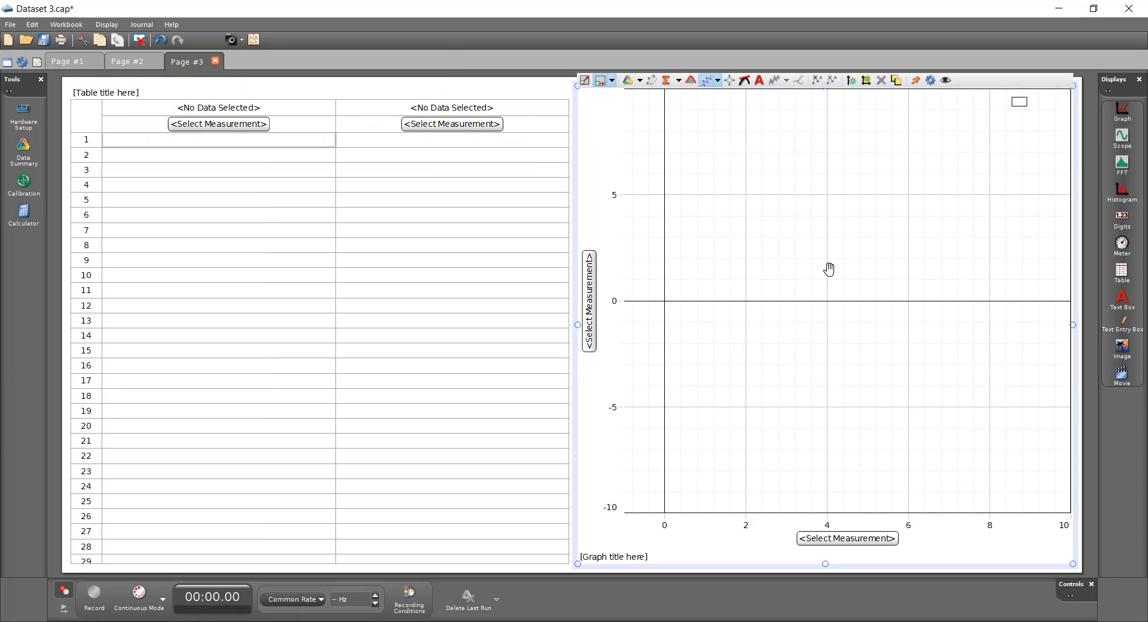
click(589, 325)
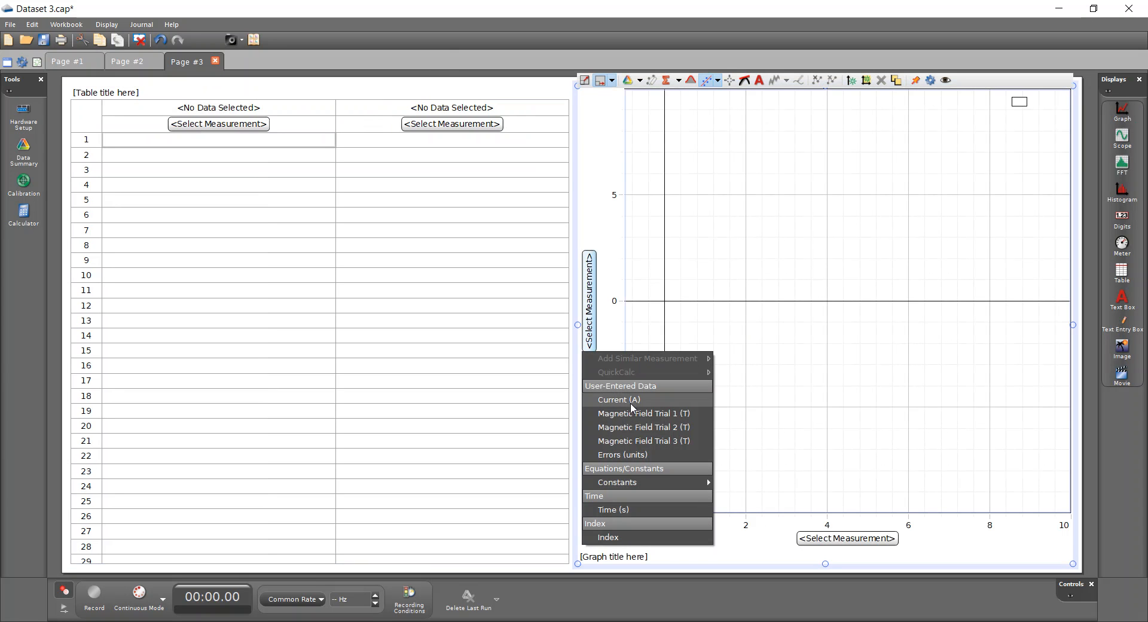
click(632, 419)
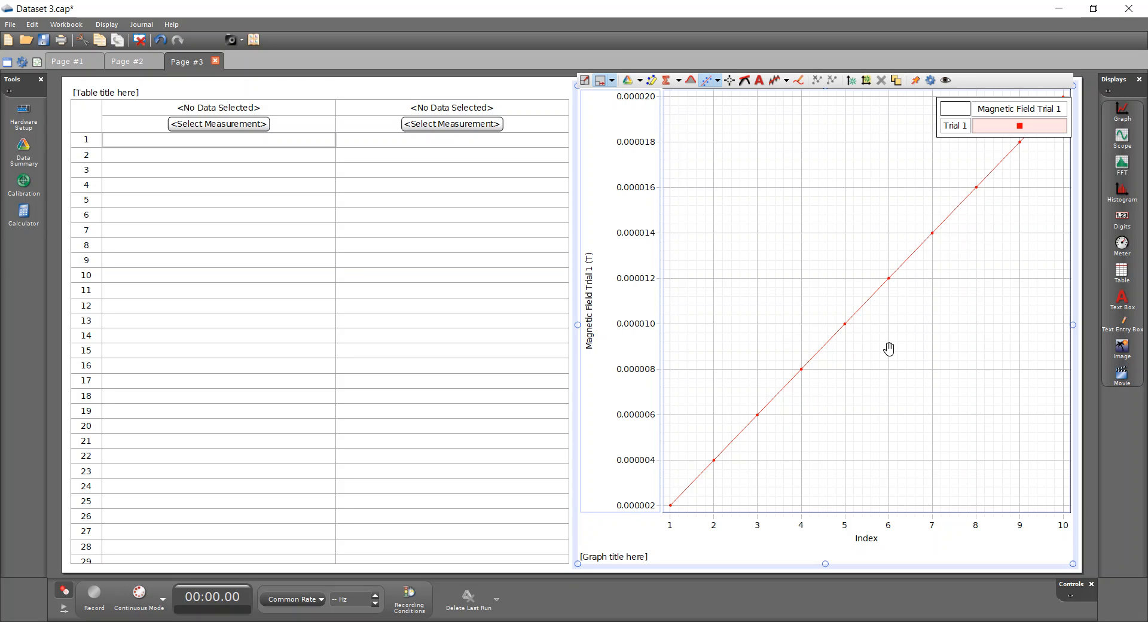
Set the table's first column to show Magnetic Field Trial 1
click(248, 124)
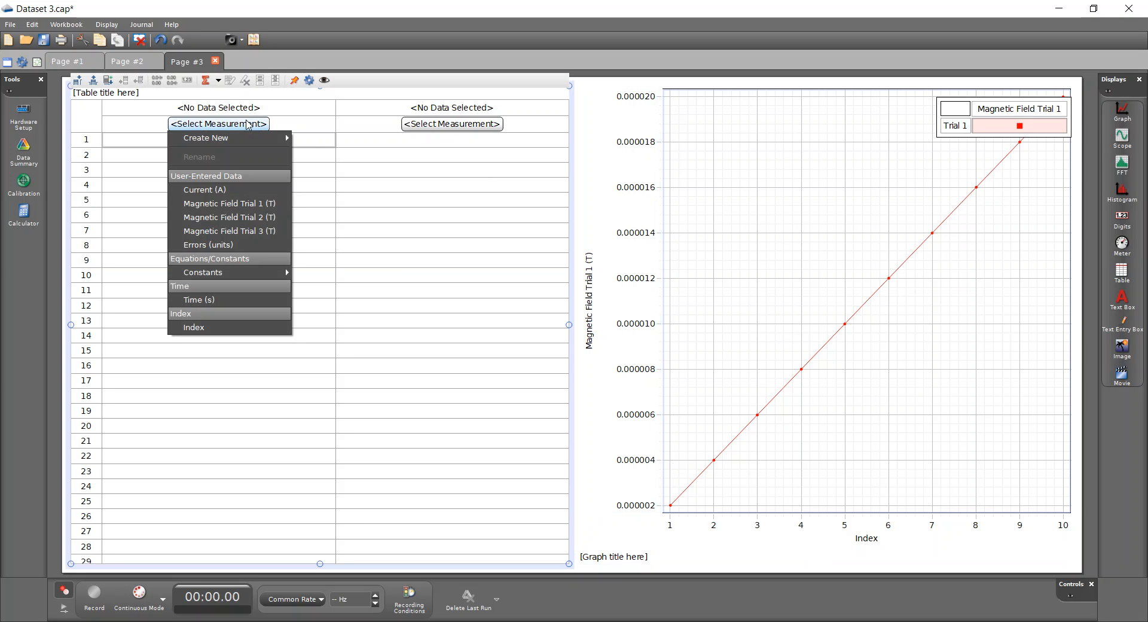
click(242, 204)
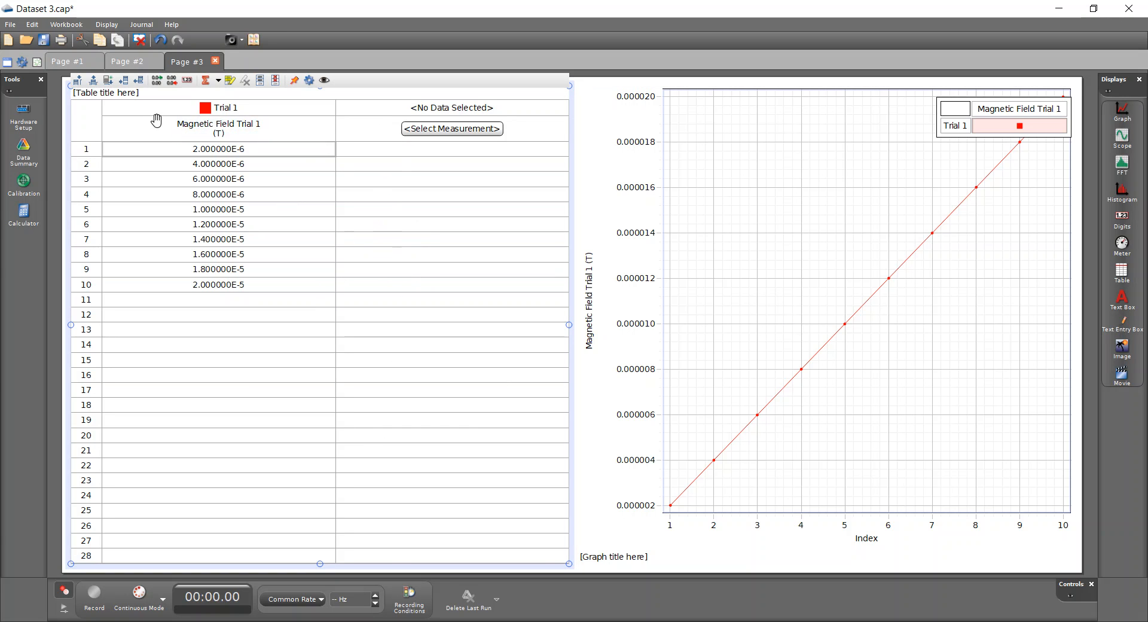
click(78, 80)
click(79, 80)
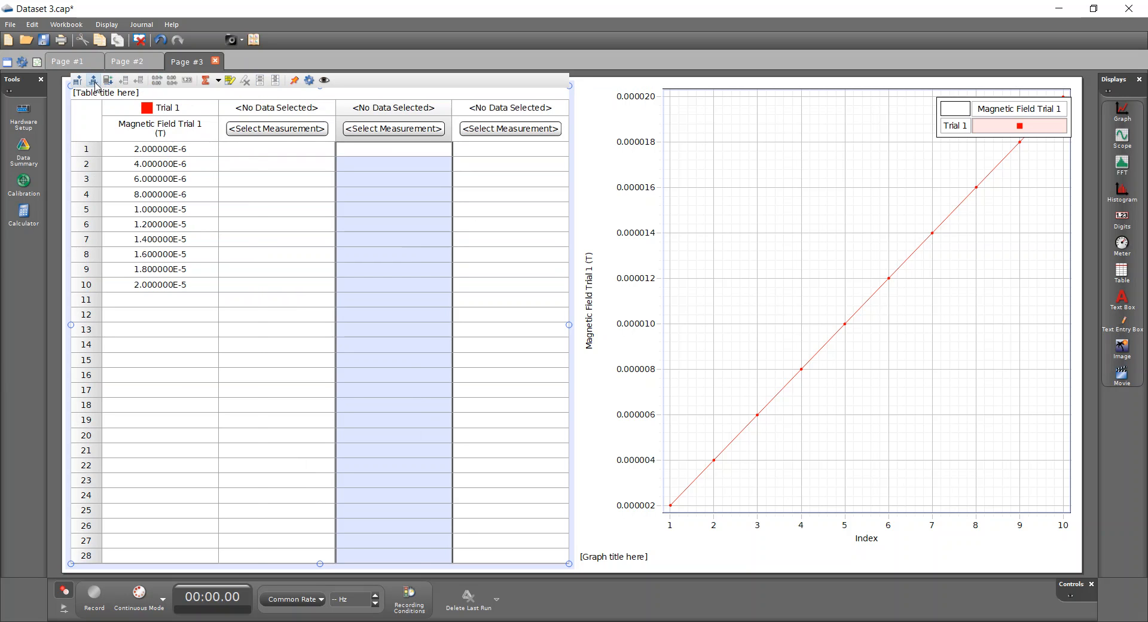
click(93, 80)
click(93, 80)
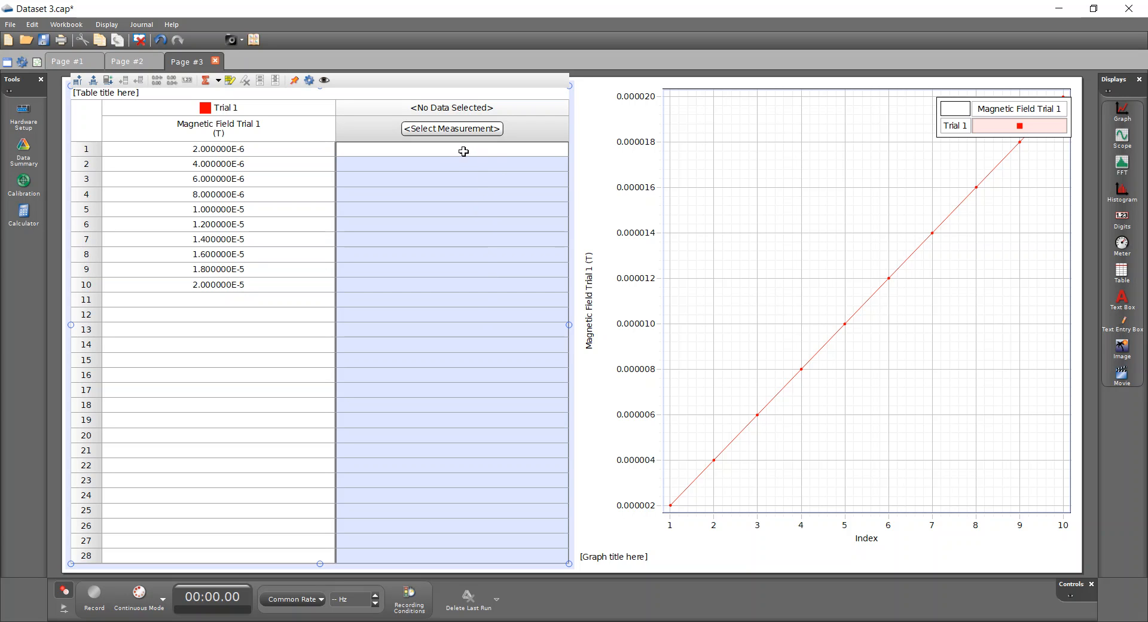
Enter 0.5e-6 in the first row of the empty second column
click(394, 150)
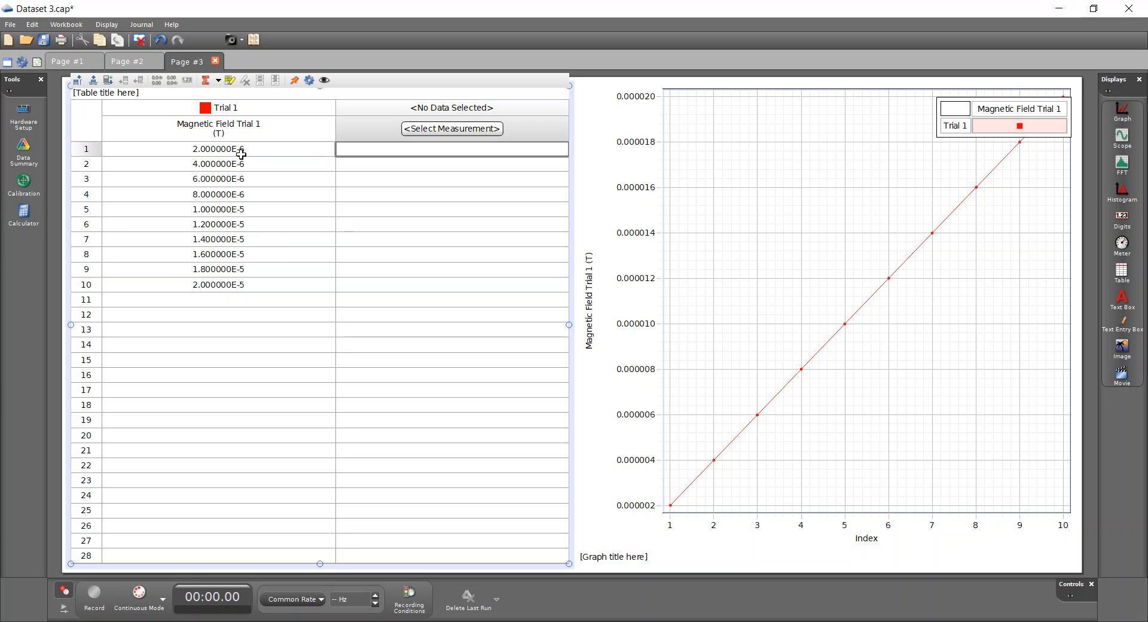
text(0.5e-6)
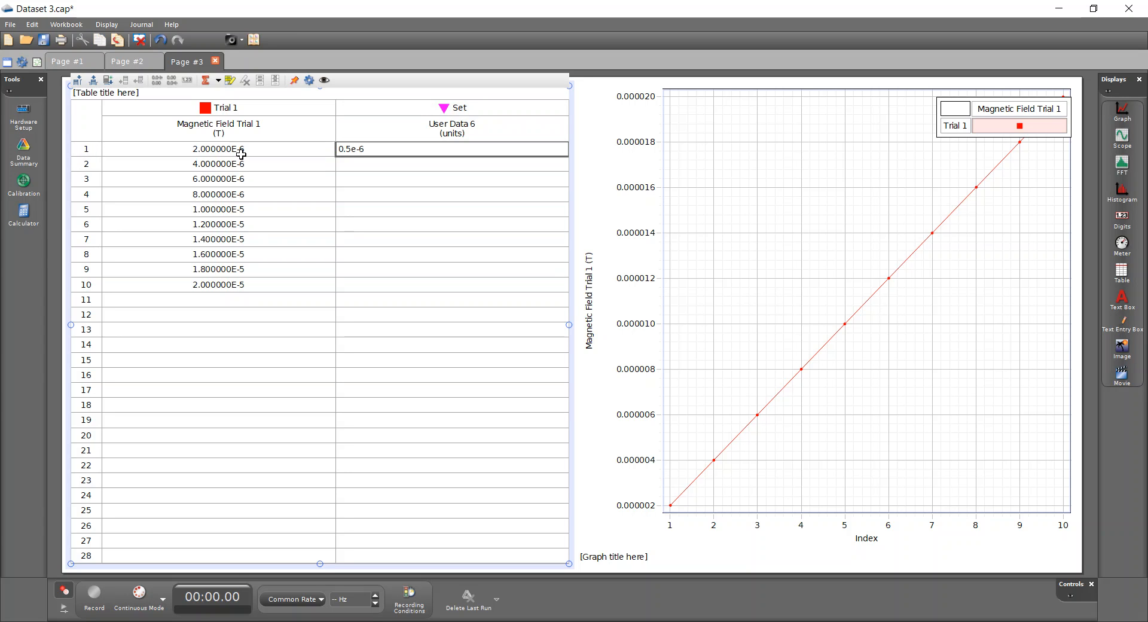
key(Return)
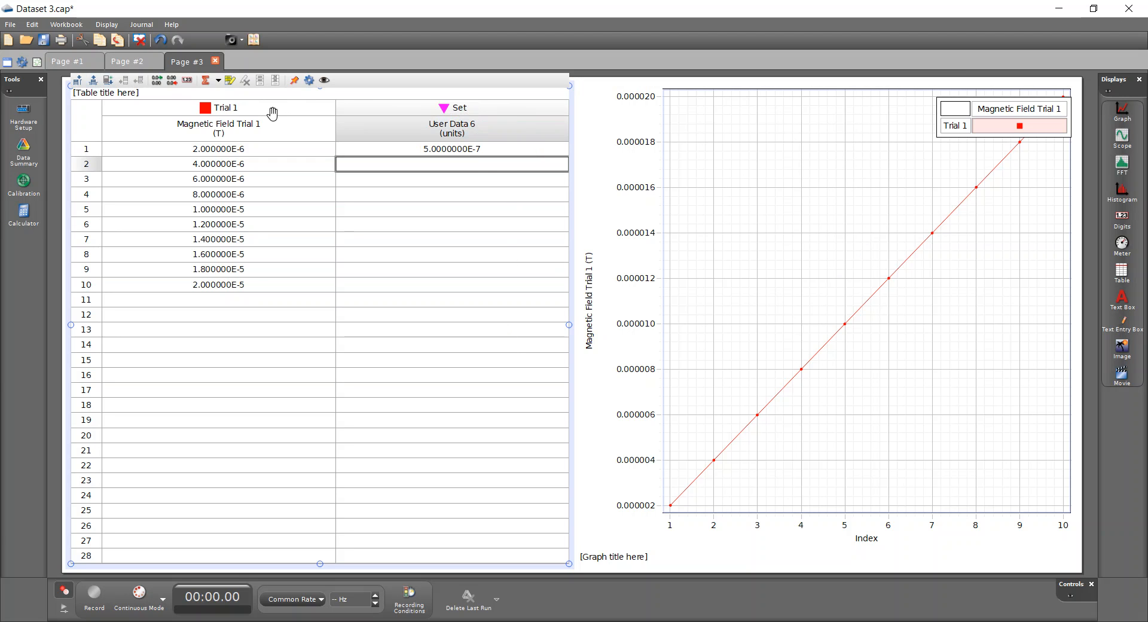
Insert a new column, then remove the new user-data column from the table
click(78, 80)
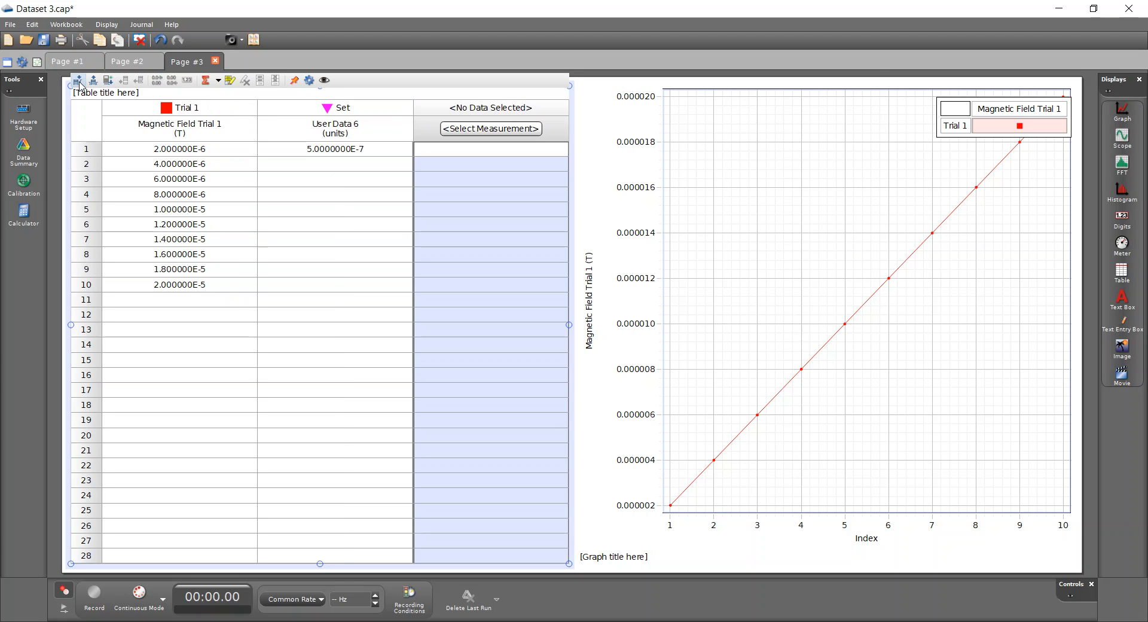
click(364, 112)
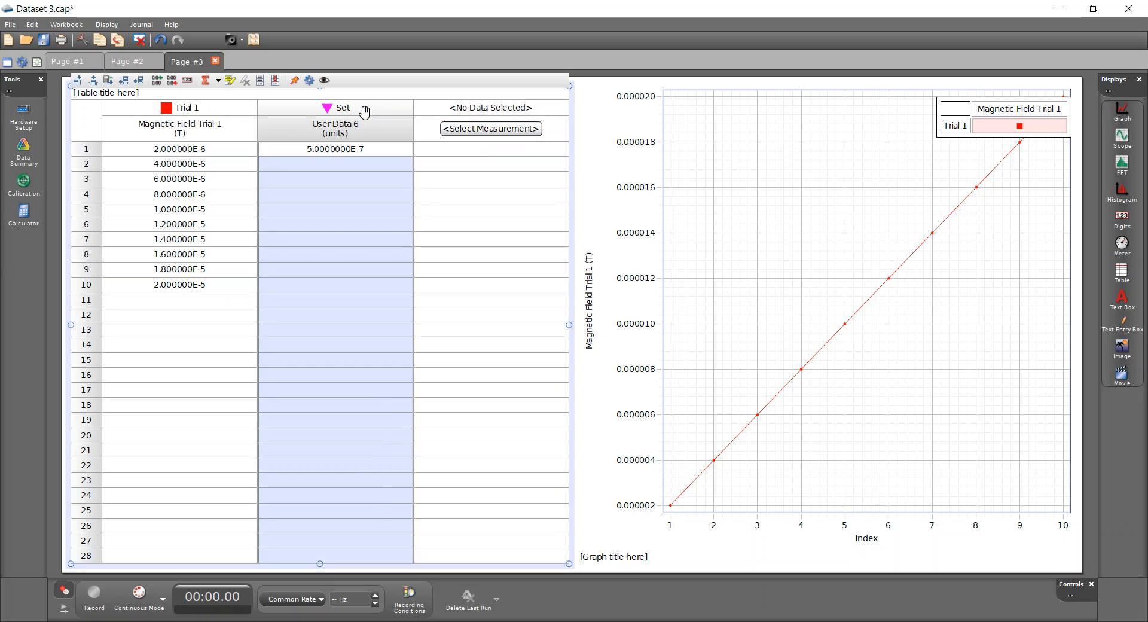
click(94, 81)
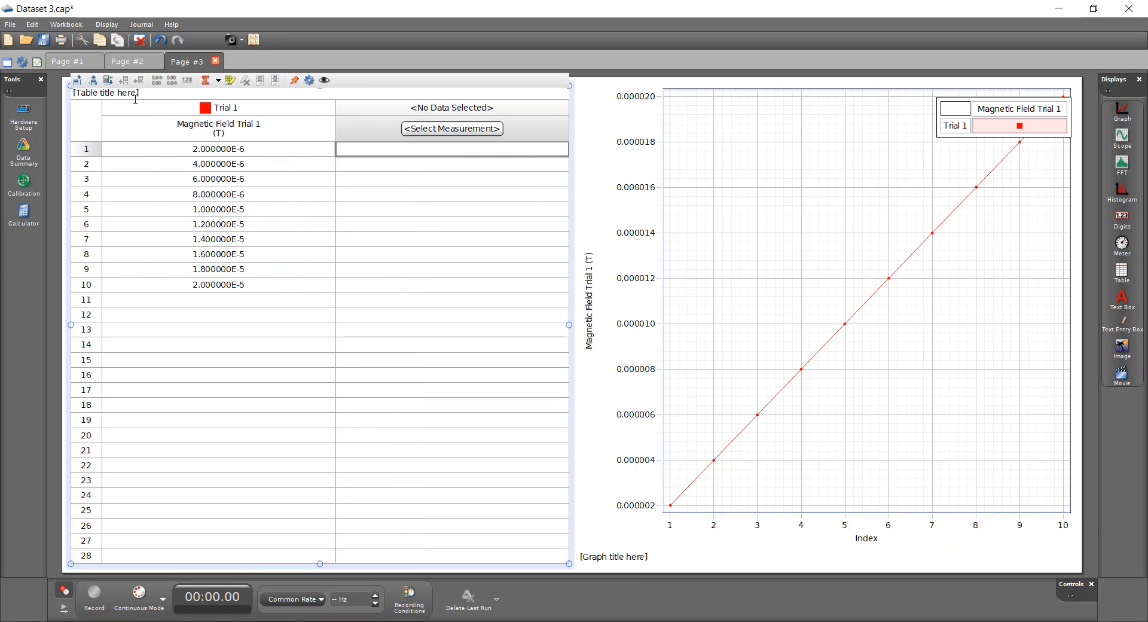
Set the table's second column to show the Errors data set
click(486, 131)
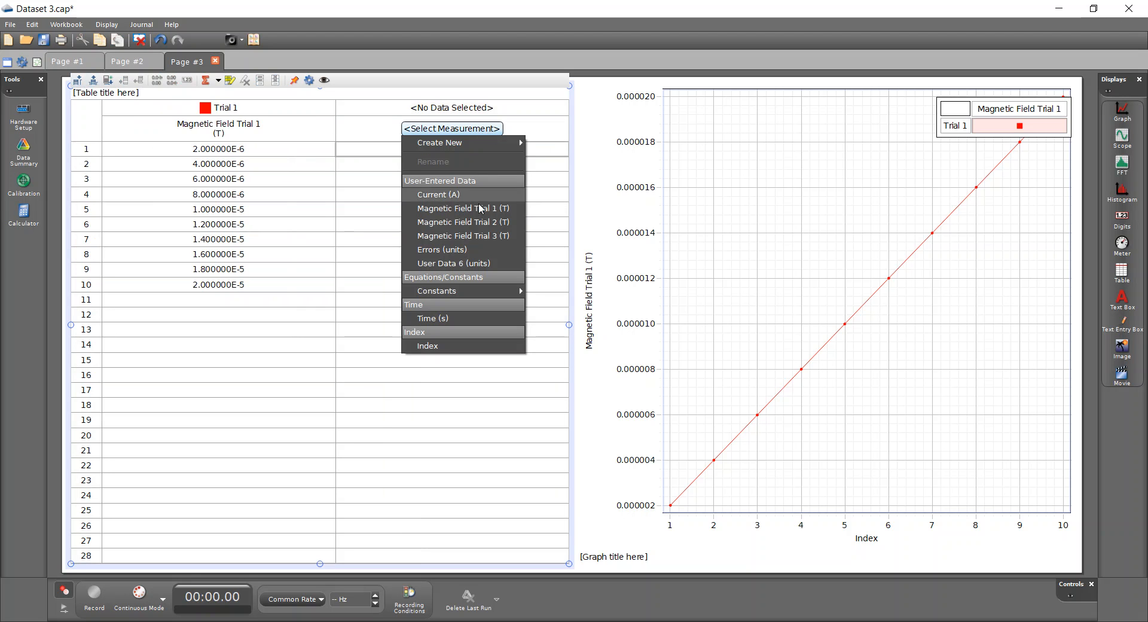
click(469, 249)
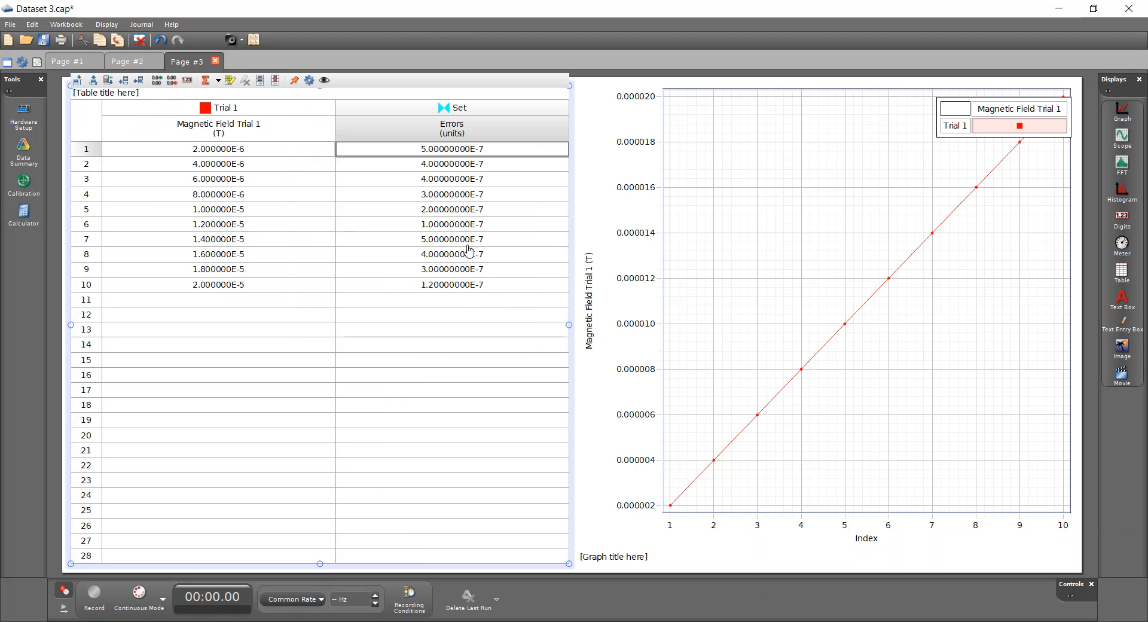
Change the Errors column's units to T
click(459, 131)
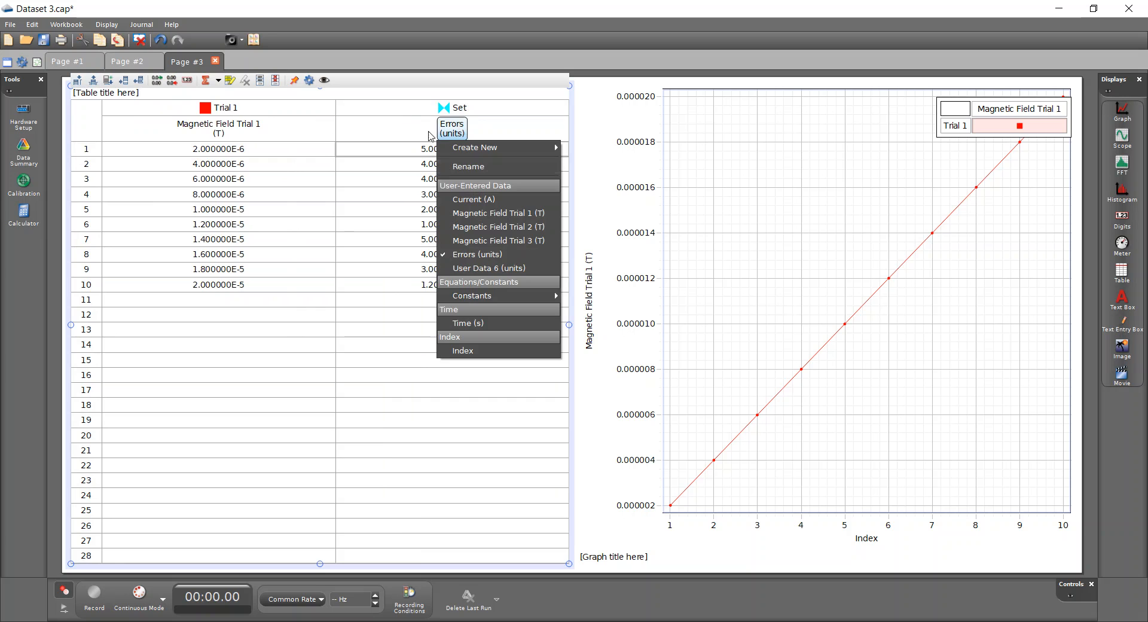
click(399, 111)
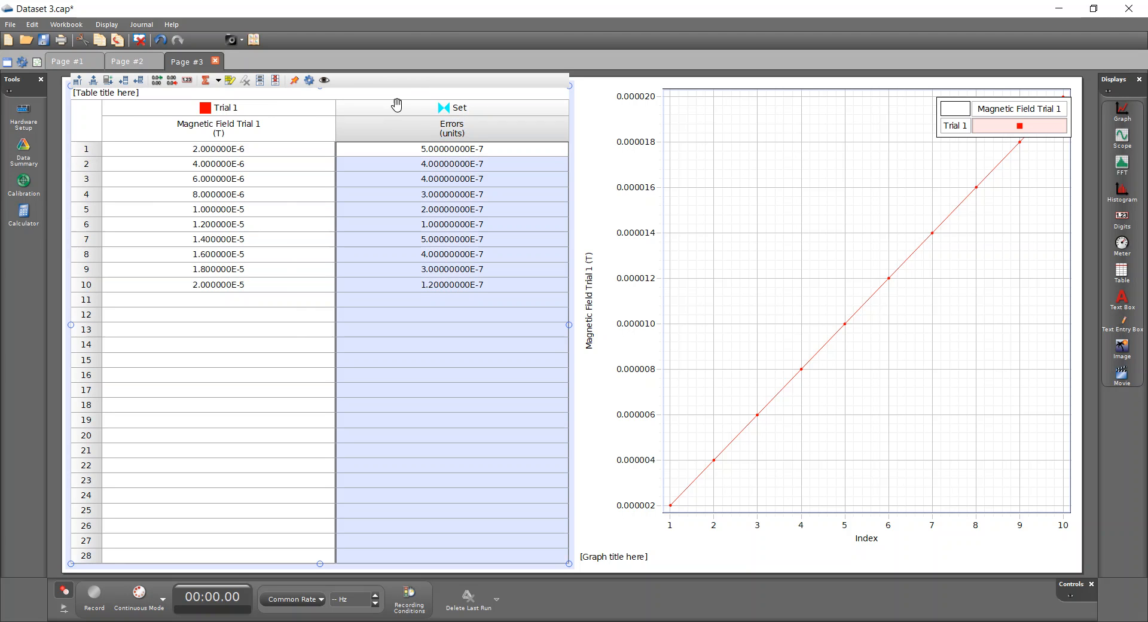
right_click(456, 137)
click(457, 146)
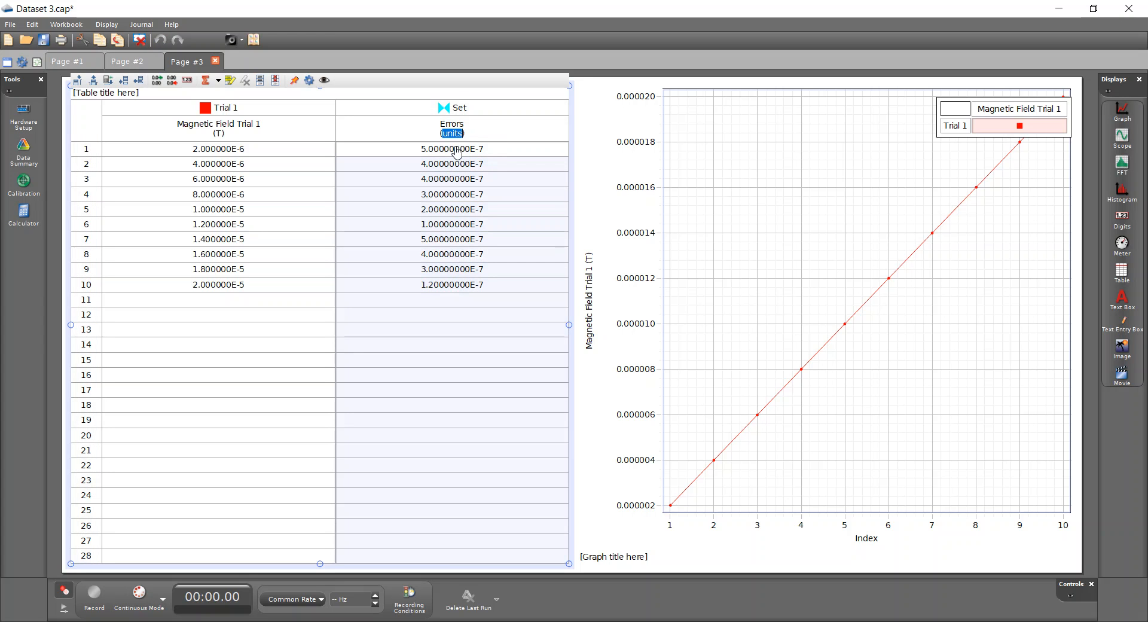
text(T)
key(Return)
click(418, 345)
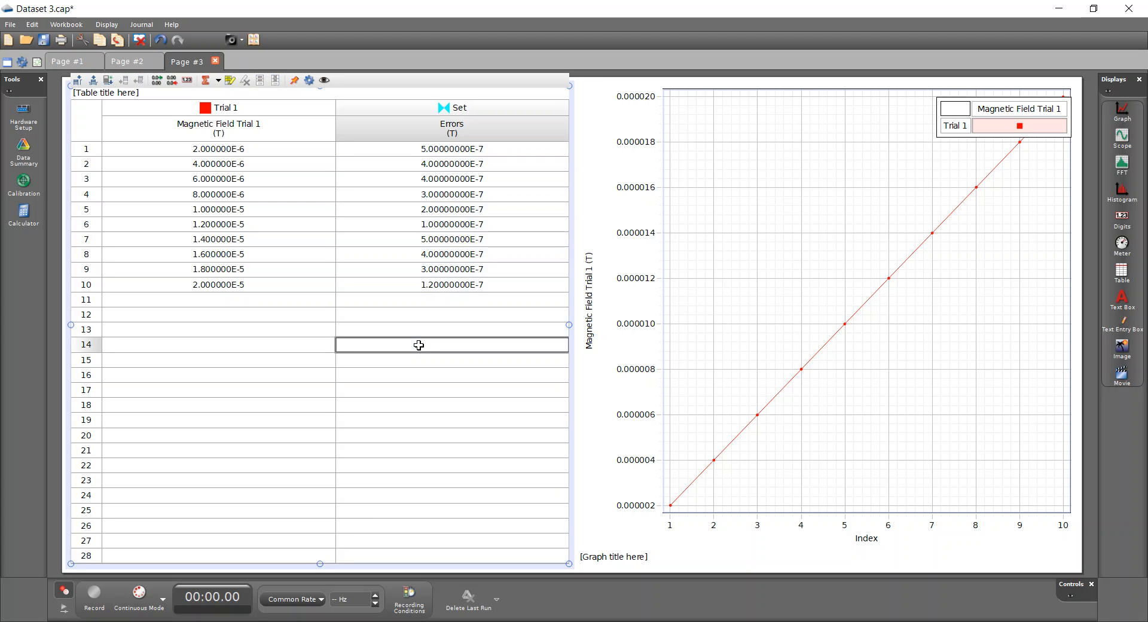
click(469, 316)
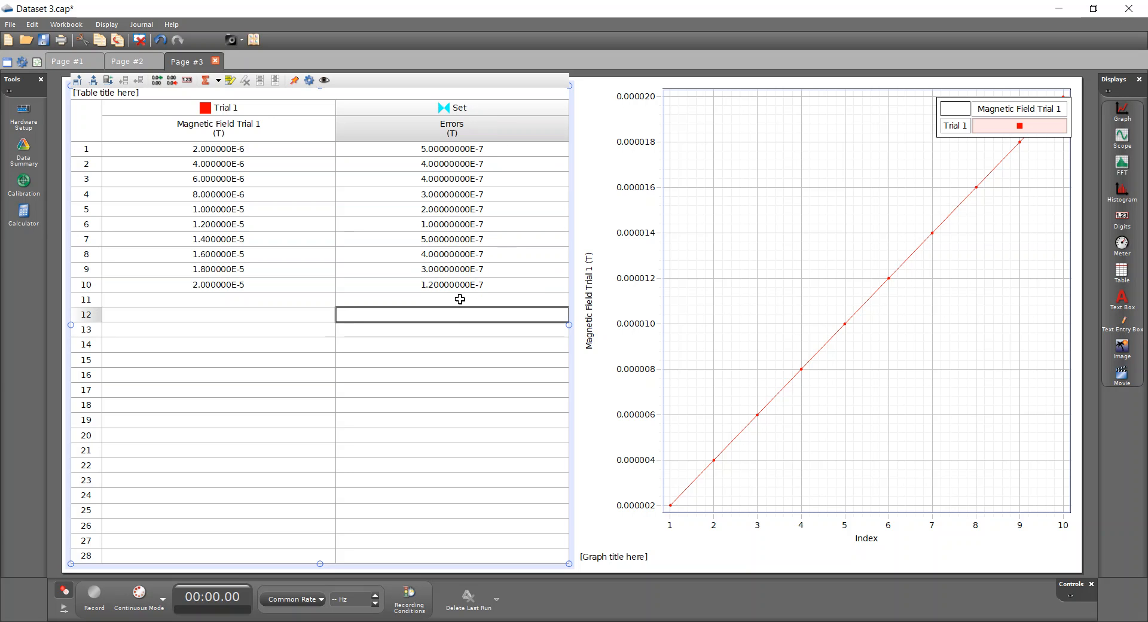
Open the graph's properties and turn on vertical error bars for the active data
mouse_move(776, 281)
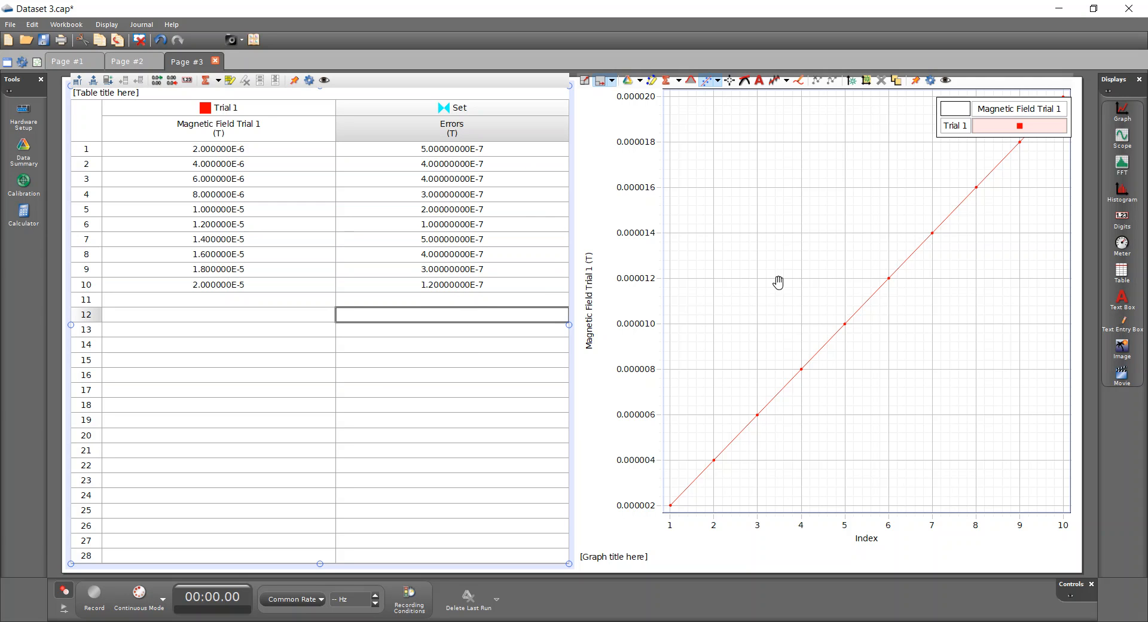
click(931, 81)
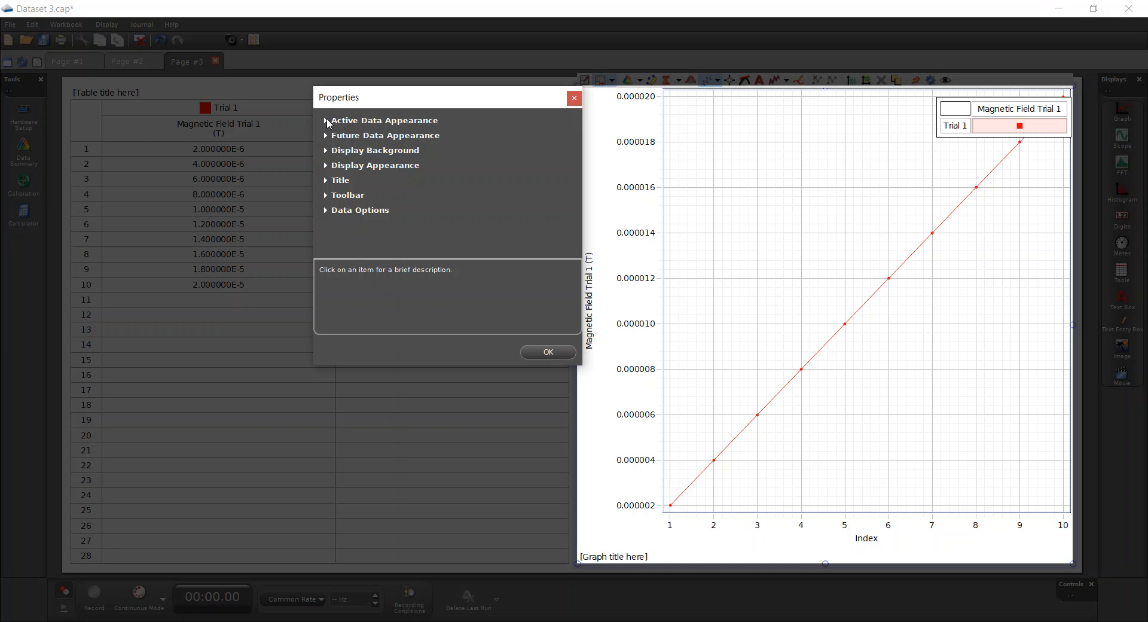
click(327, 121)
scroll(449, 154, down, 6)
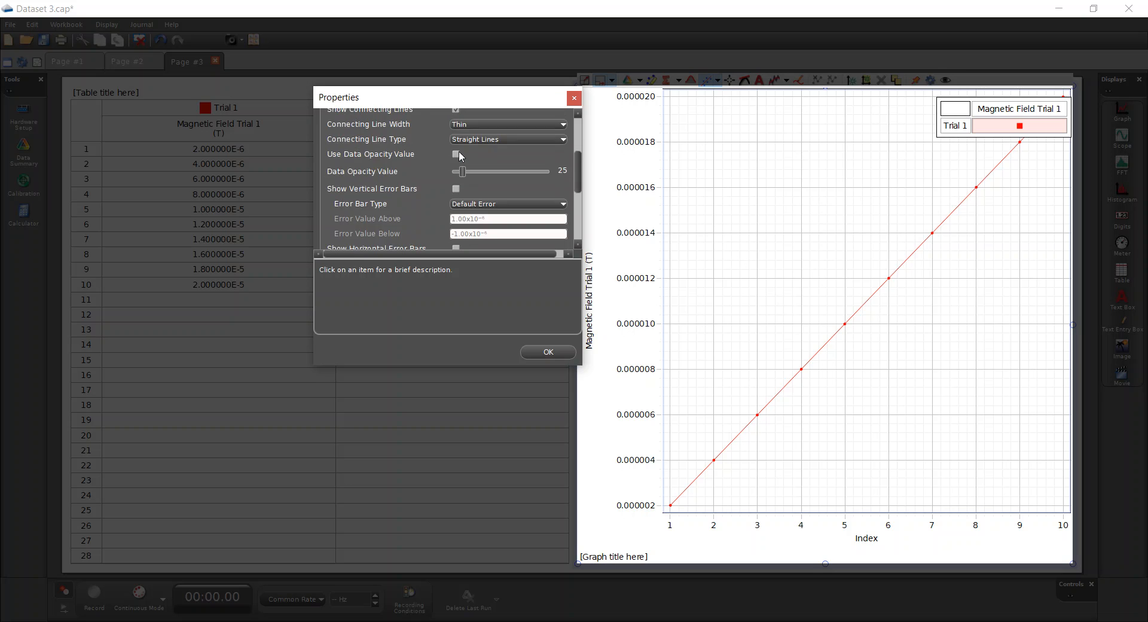
scroll(459, 156, up, 2)
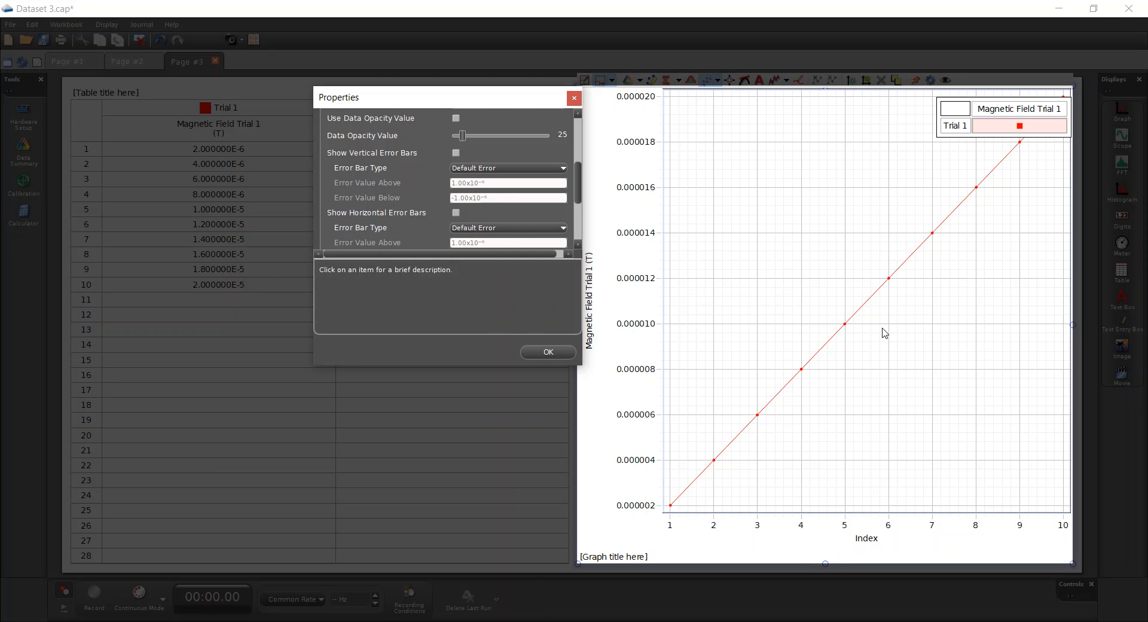
click(457, 152)
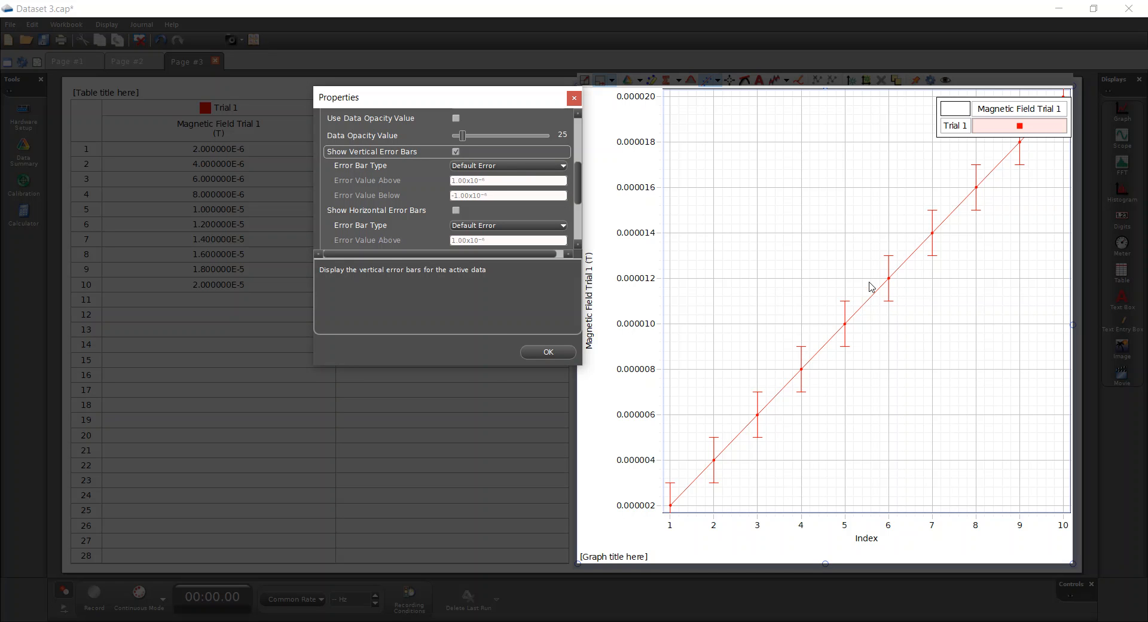
Set the error bar type to Measurement and use Errors (T) for the error value above
click(493, 167)
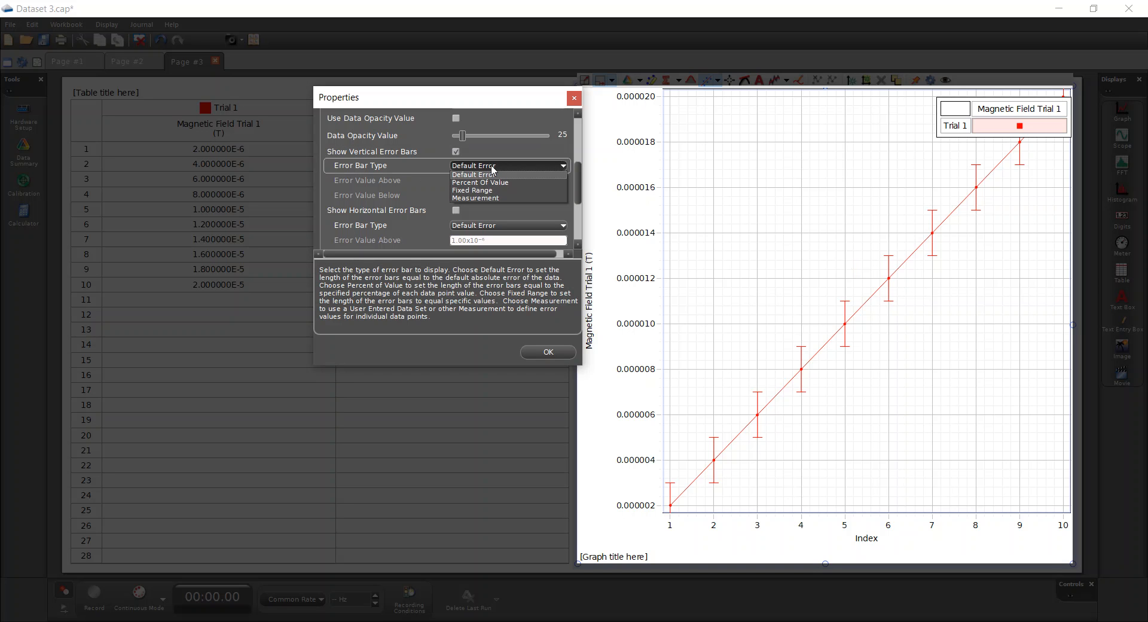
click(486, 198)
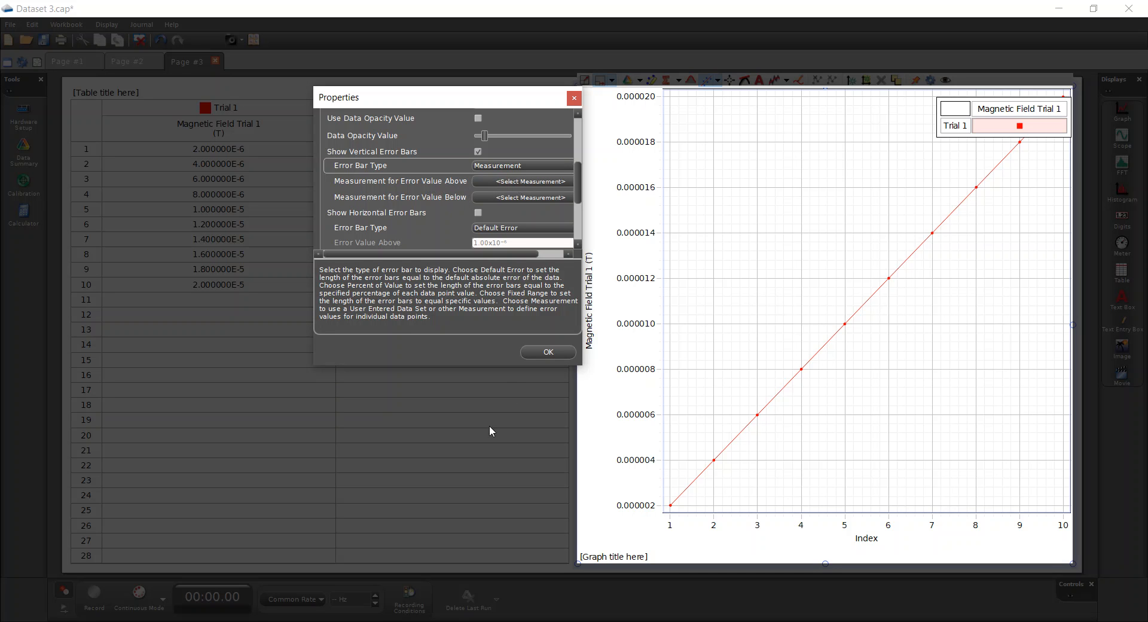
click(517, 182)
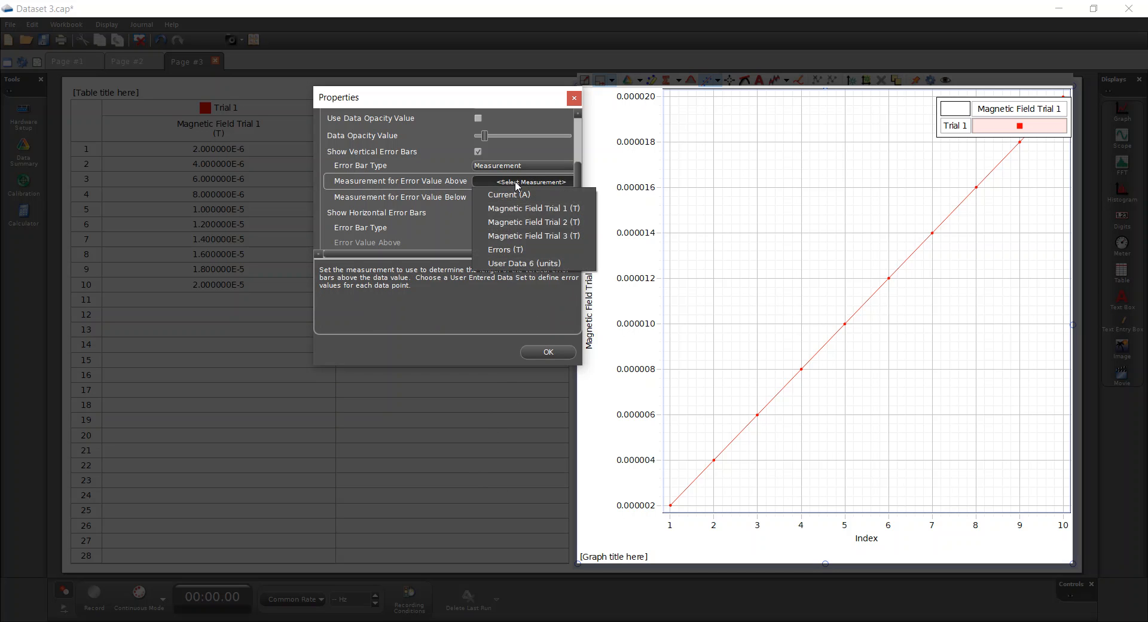
click(508, 249)
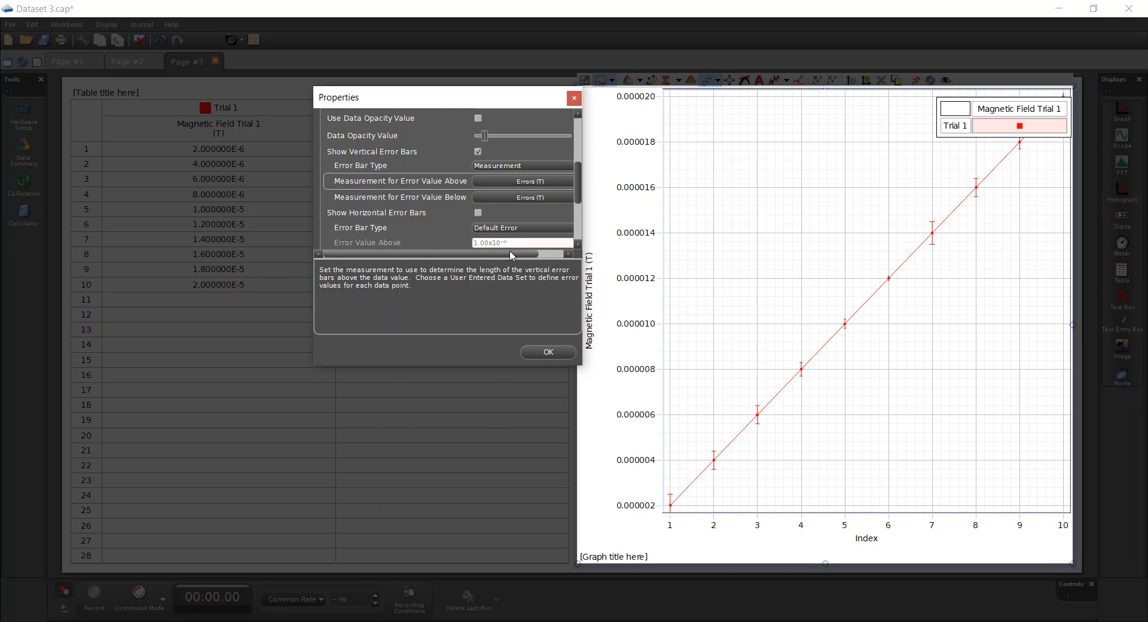
Use Errors (T) for the error value below and apply the properties
click(520, 198)
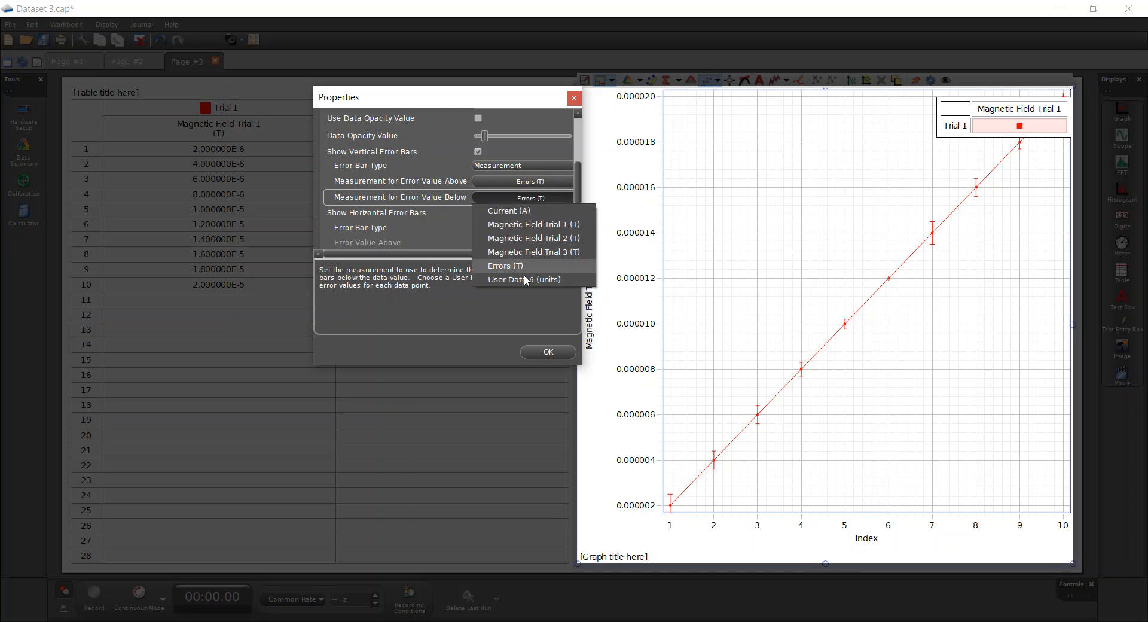
click(453, 215)
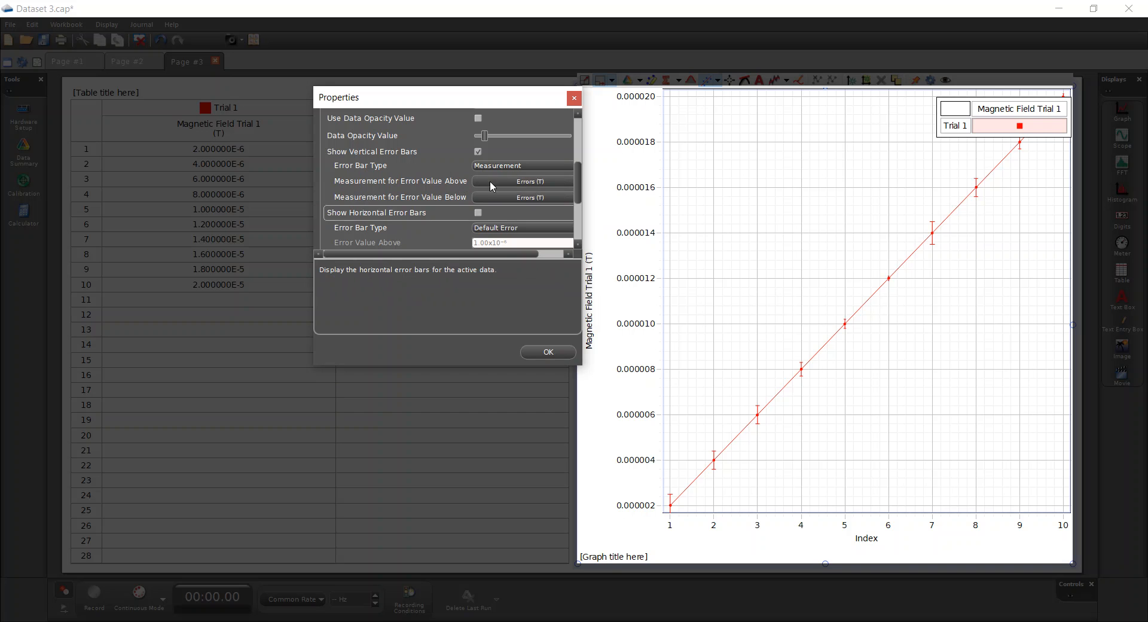
click(548, 352)
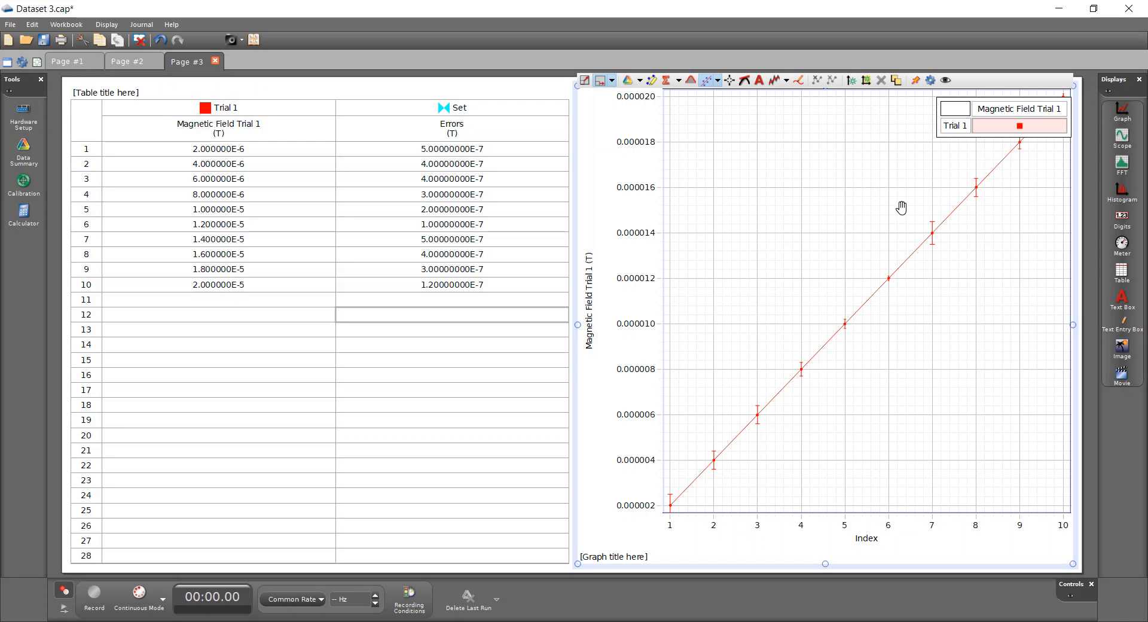